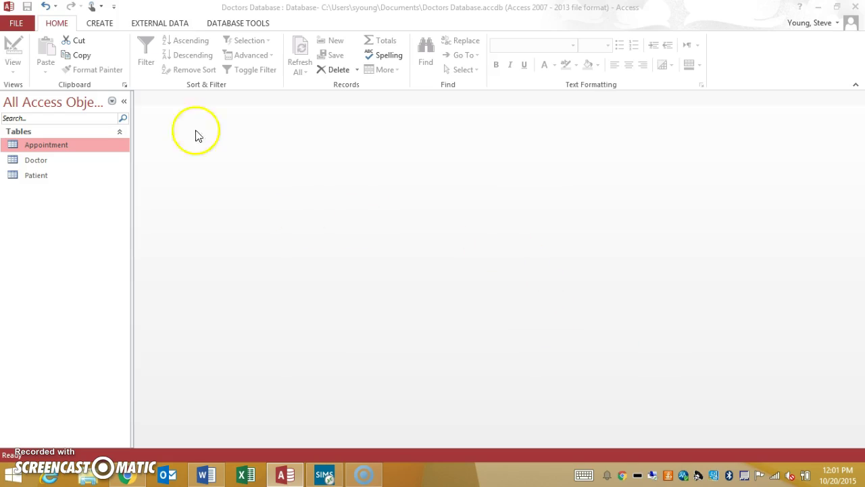
# - Create a new query in design view containing the Appointment, Doctor and Patient tables
pyautogui.click(99, 24)
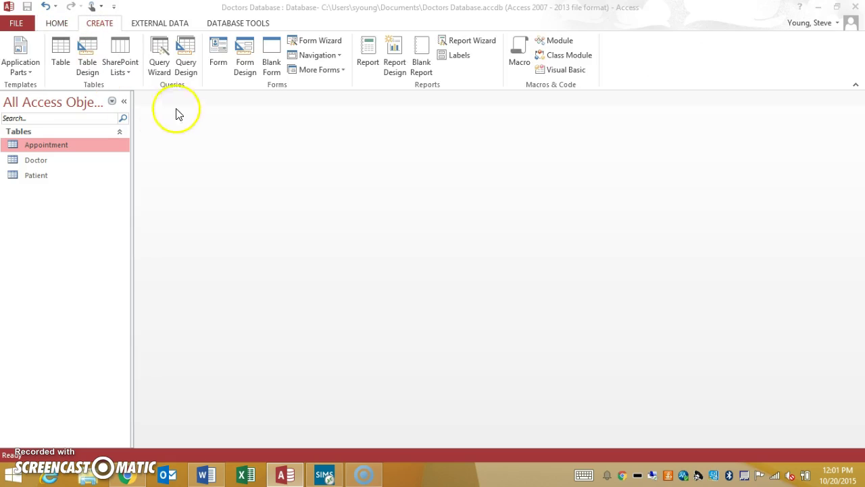
pyautogui.click(185, 59)
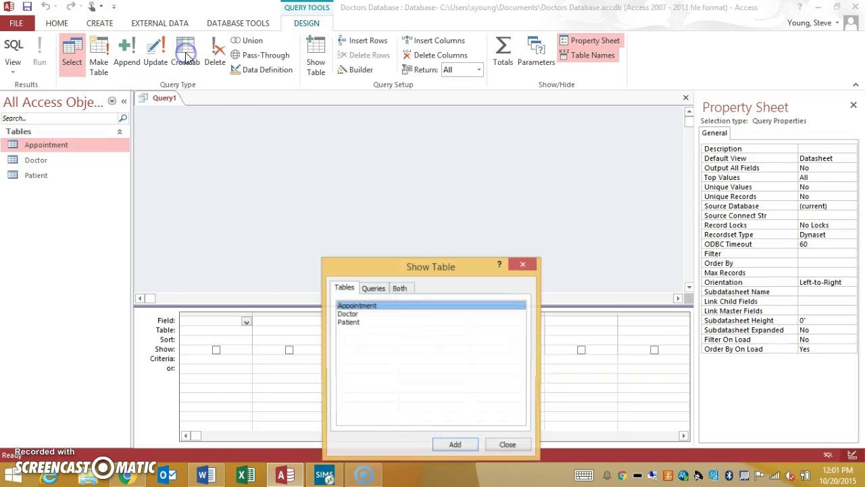
pyautogui.keyDown('shift'); pyautogui.click(358, 326); pyautogui.keyUp('shift')
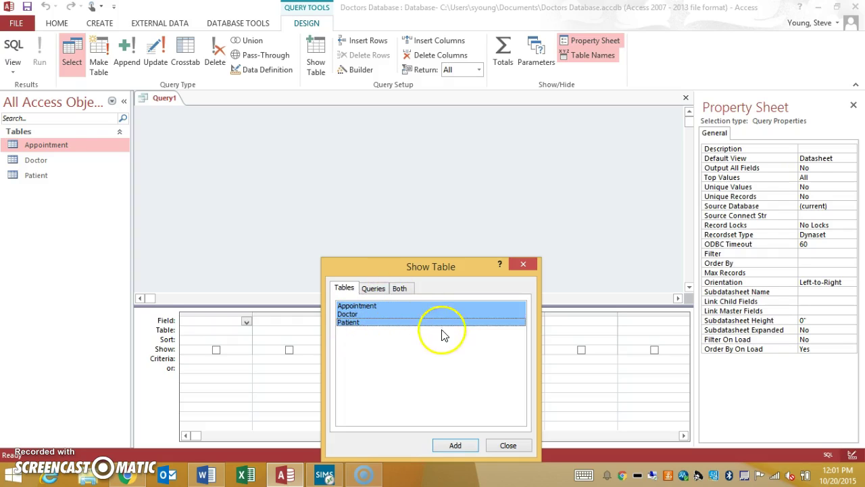
pyautogui.click(453, 445)
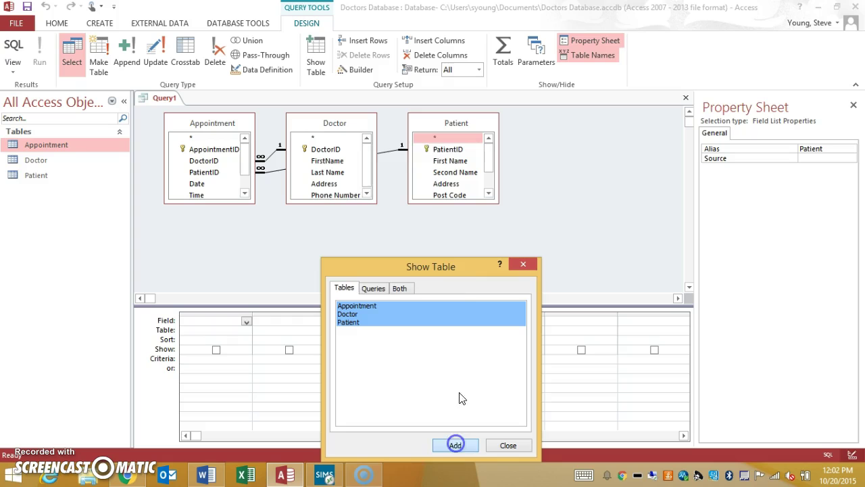
pyautogui.click(508, 445)
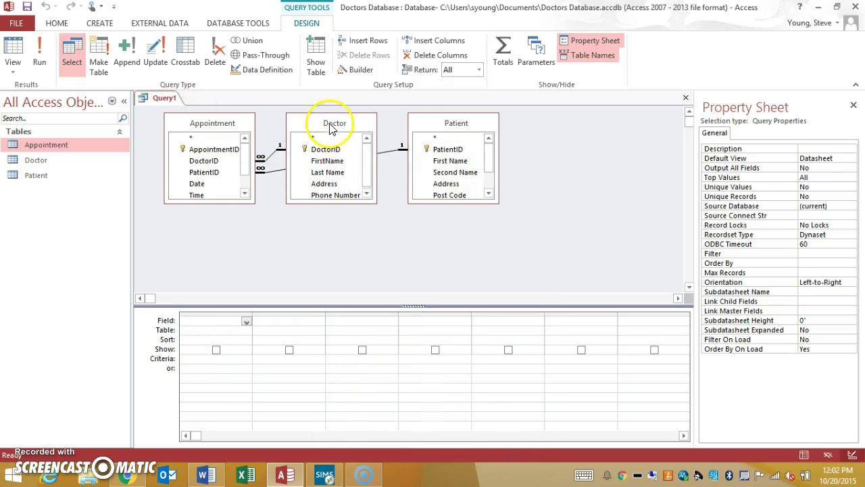
# - Add the PatientID, First Name, Second Name and Date Of Birth fields from the Patient table to the query
pyautogui.click(442, 125)
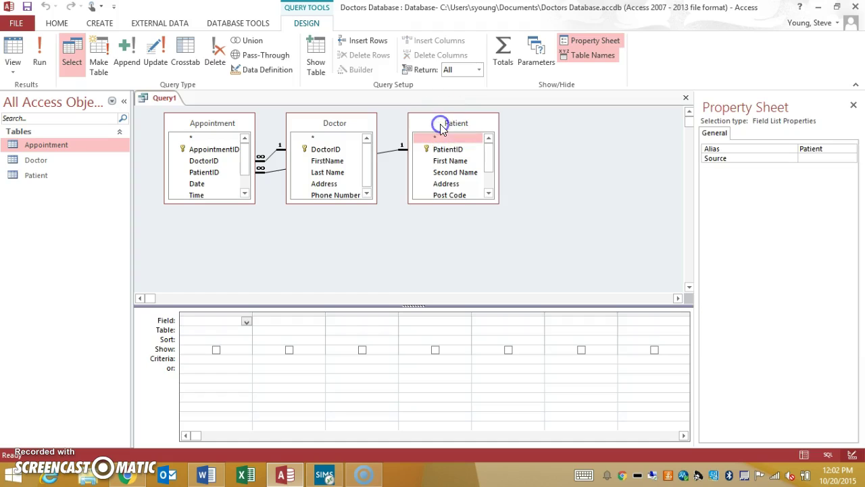
pyautogui.doubleClick(450, 149)
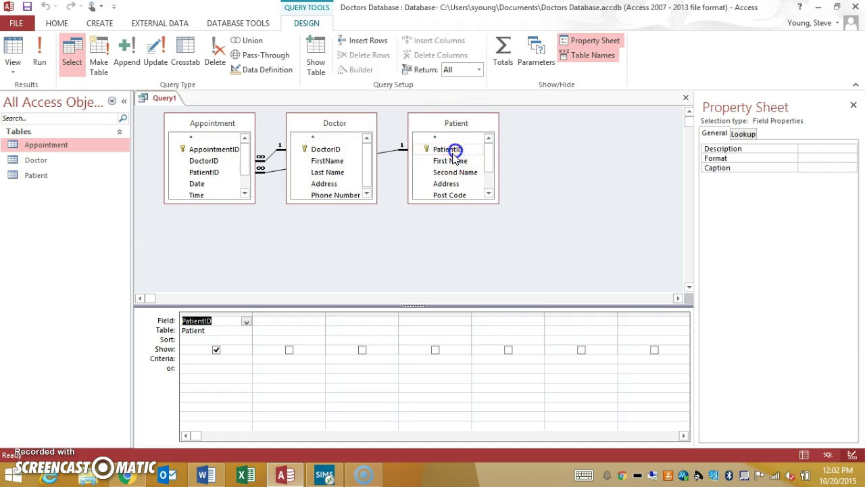
pyautogui.click(452, 162)
pyautogui.doubleClick(451, 162)
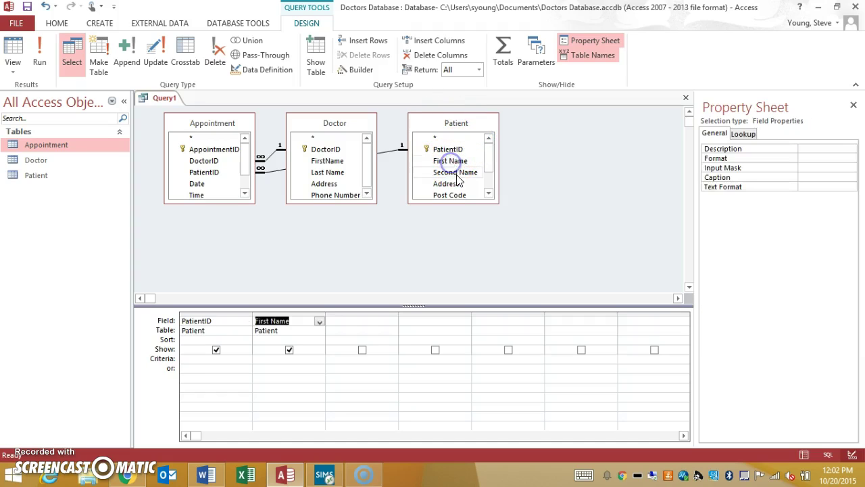
pyautogui.doubleClick(455, 171)
pyautogui.click(488, 195)
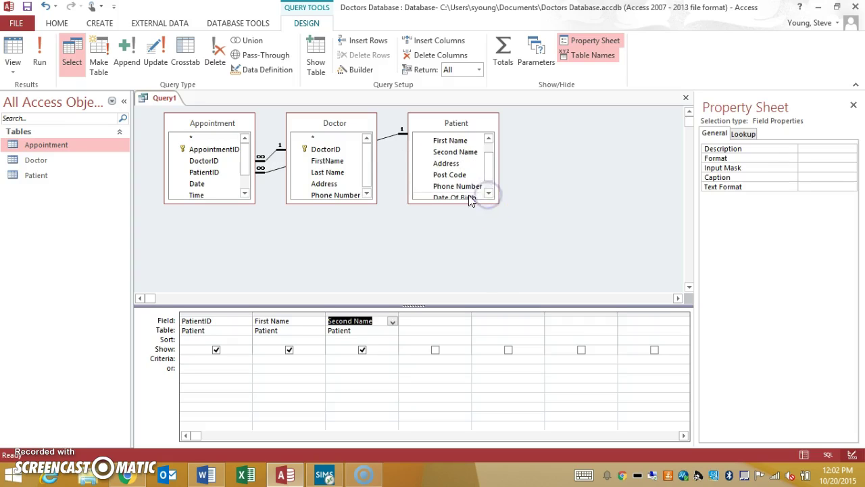
pyautogui.click(459, 196)
pyautogui.doubleClick(459, 195)
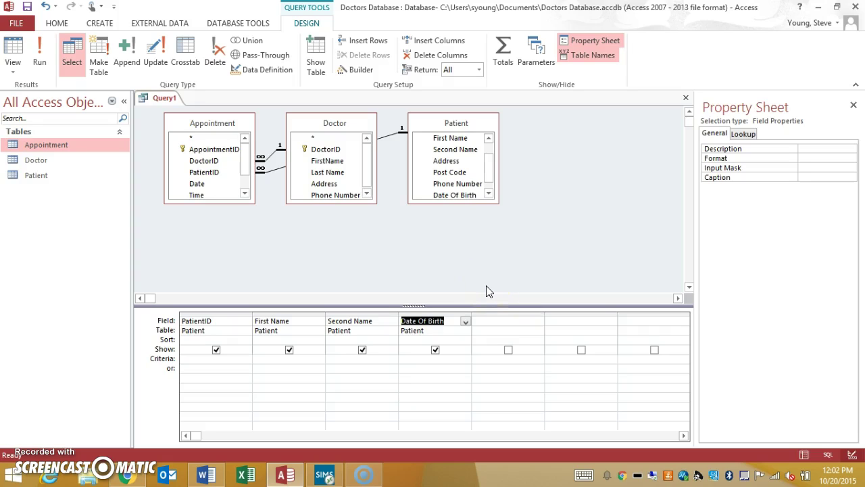
# - Add the AppointmentID, Date and Time fields from the Appointment table to the query
pyautogui.click(534, 321)
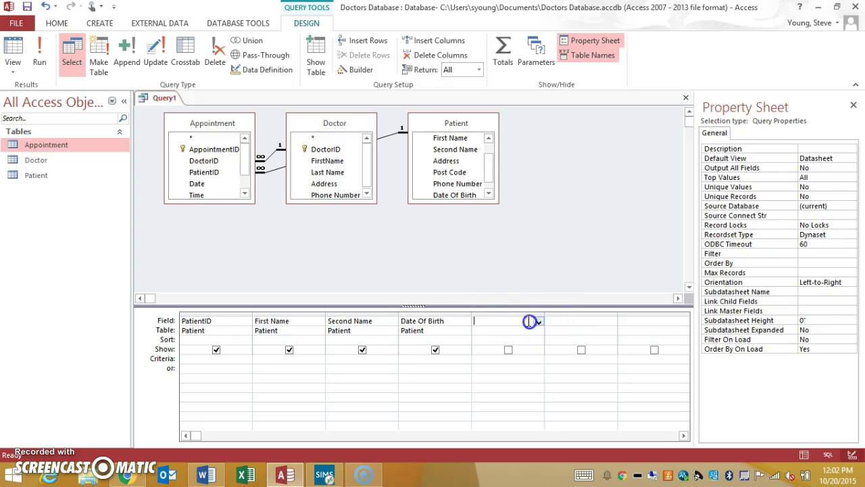
pyautogui.doubleClick(228, 150)
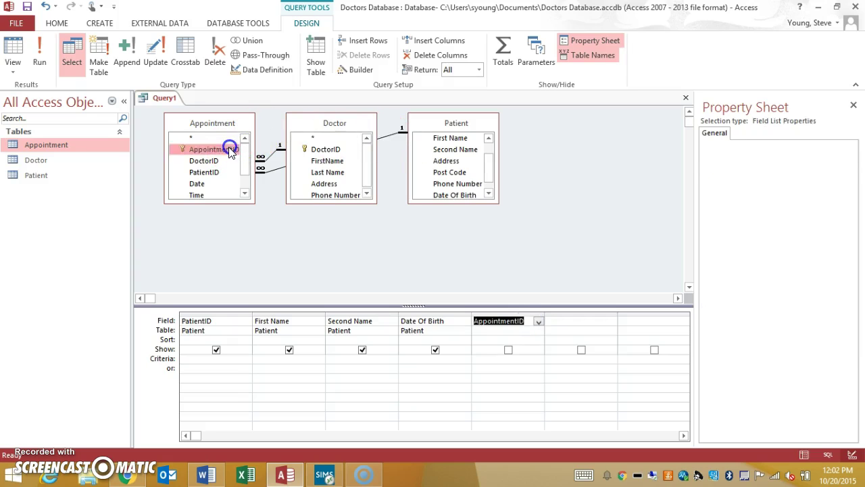
pyautogui.doubleClick(198, 184)
pyautogui.click(195, 194)
pyautogui.doubleClick(195, 195)
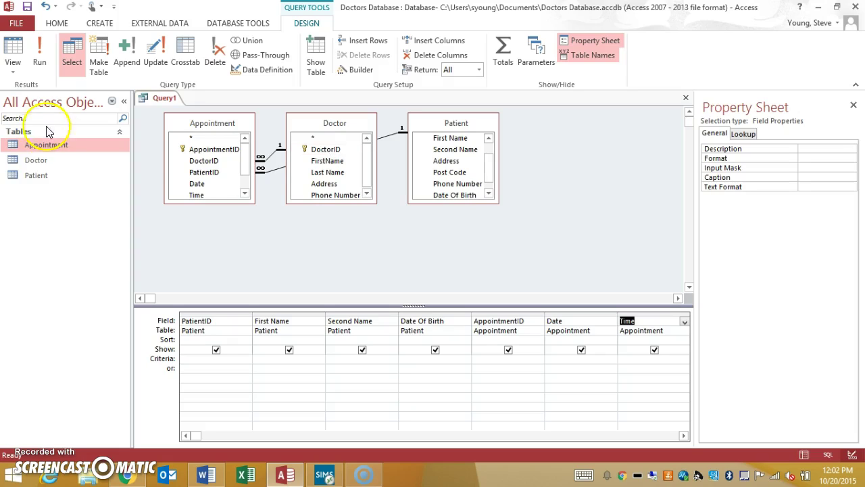
# - Add DoctorID from the Appointment table and FirstName and Last Name from the Doctor table to the query
pyautogui.click(211, 160)
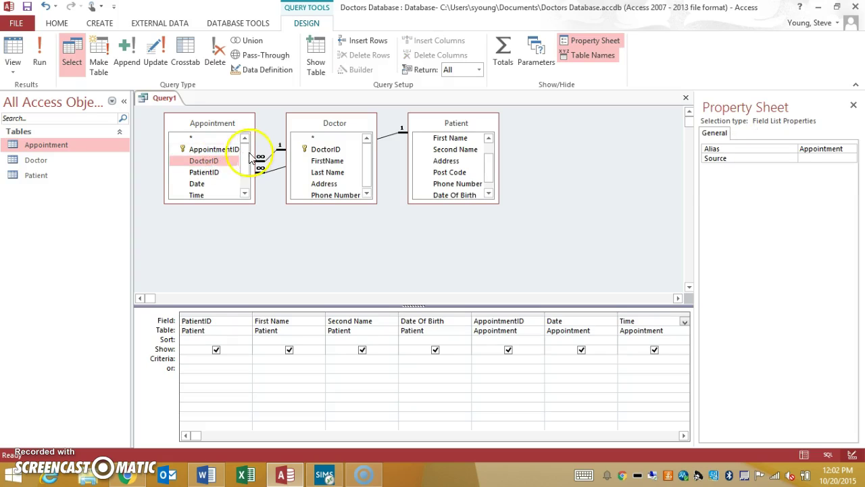
pyautogui.click(683, 435)
pyautogui.click(683, 435)
pyautogui.click(210, 164)
pyautogui.doubleClick(211, 164)
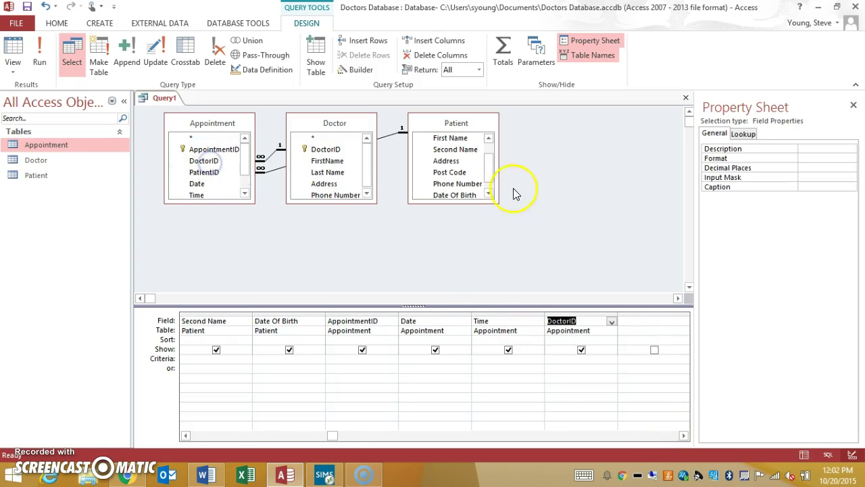
pyautogui.click(332, 168)
pyautogui.doubleClick(332, 166)
pyautogui.click(330, 173)
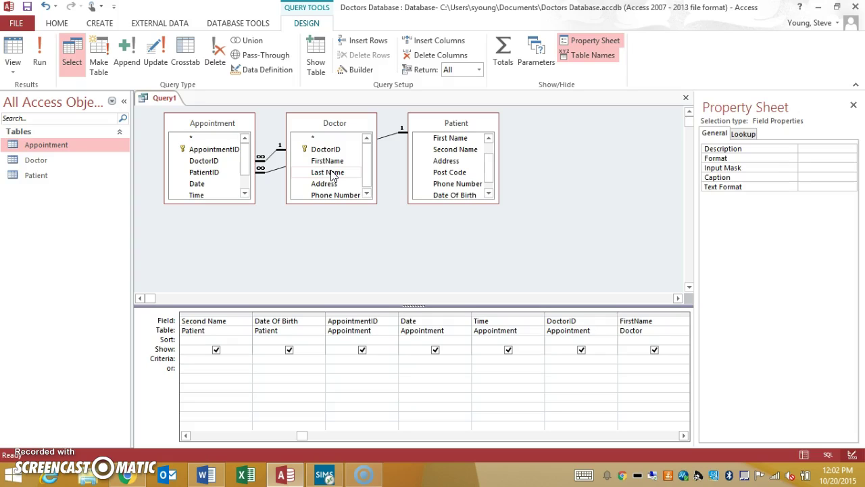
# - Close the query and save it as FrmAppointment
pyautogui.click(684, 97)
pyautogui.click(382, 270)
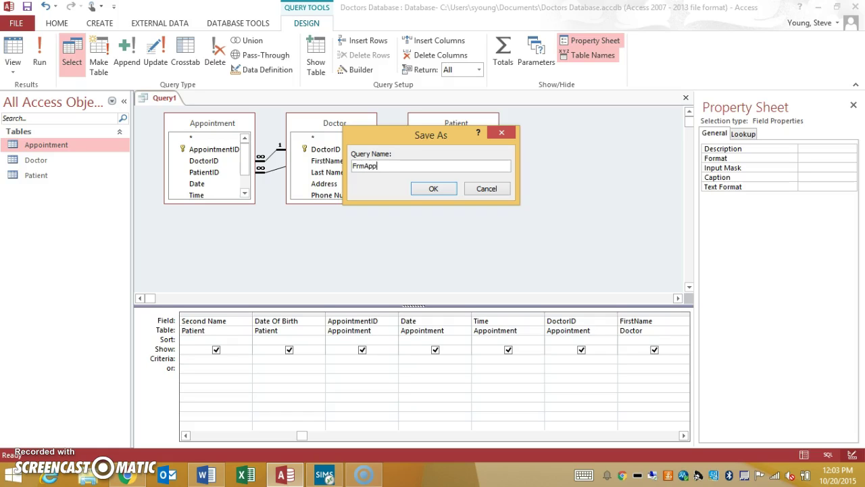
pyautogui.click(447, 193)
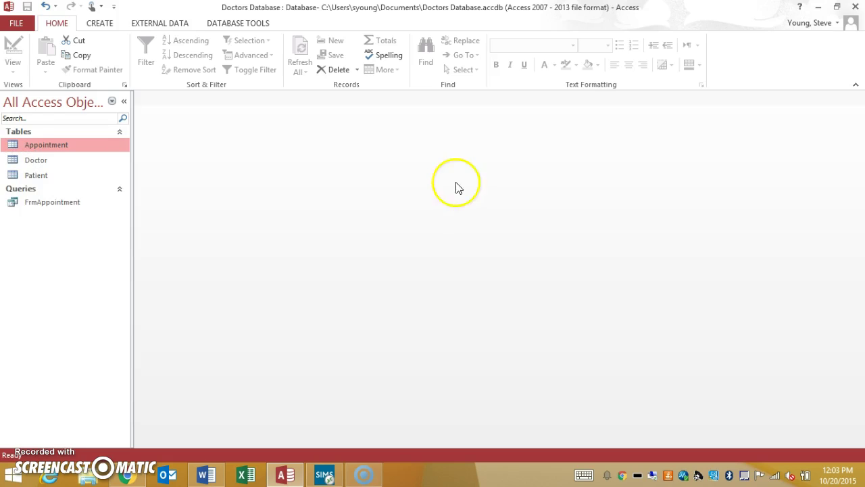
# - Start the Form Wizard and include all fields of the FrmAppointment query in the form
pyautogui.click(98, 23)
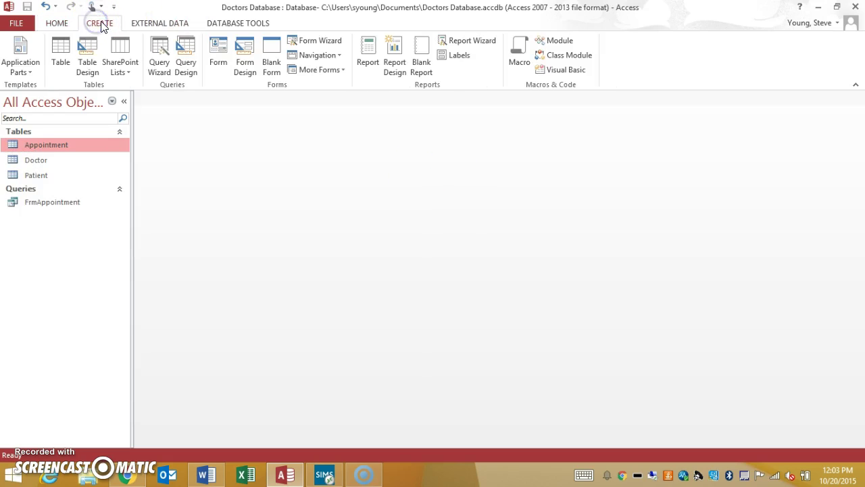
pyautogui.click(318, 42)
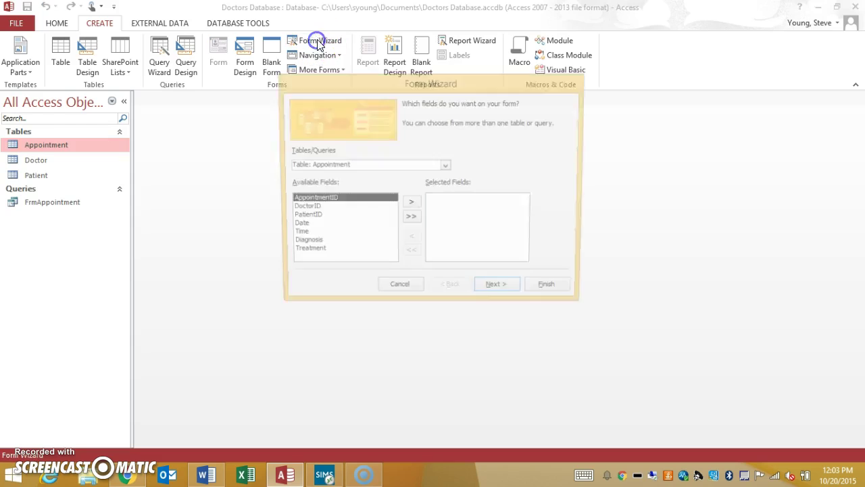
pyautogui.click(445, 165)
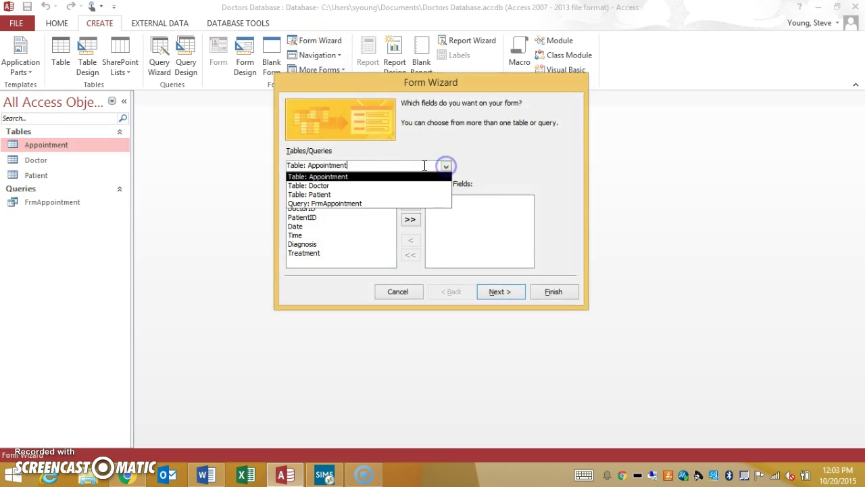
pyautogui.click(346, 204)
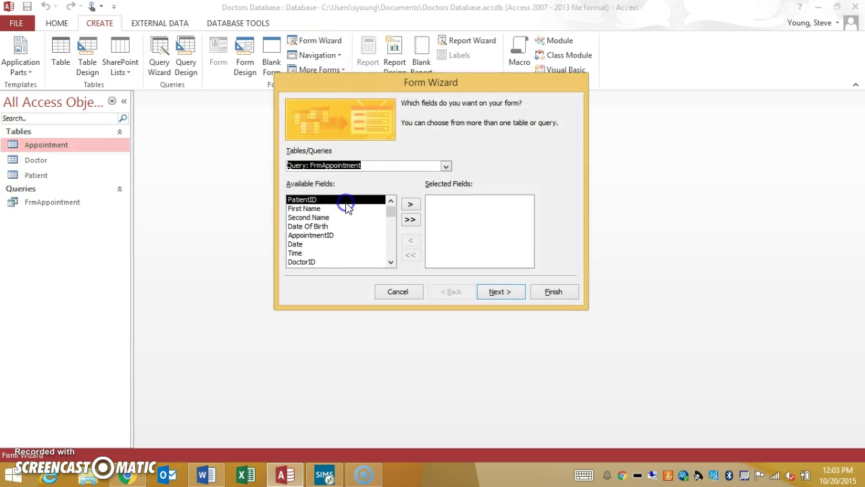
pyautogui.click(414, 227)
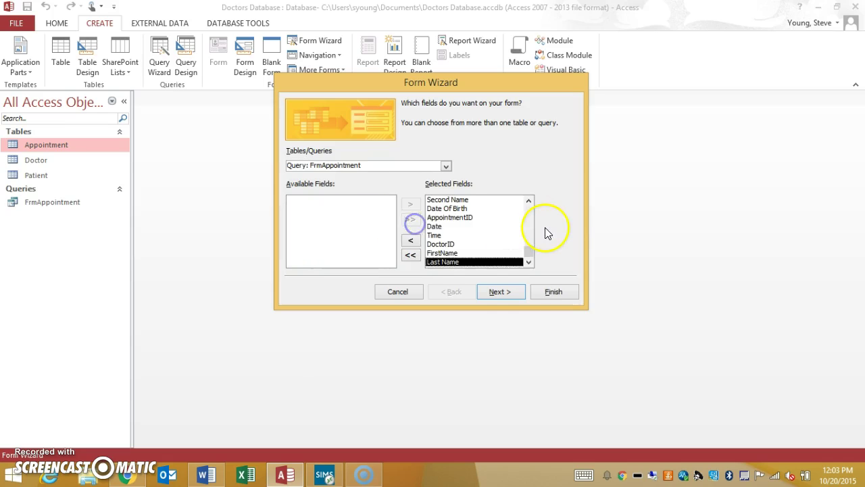
pyautogui.click(509, 294)
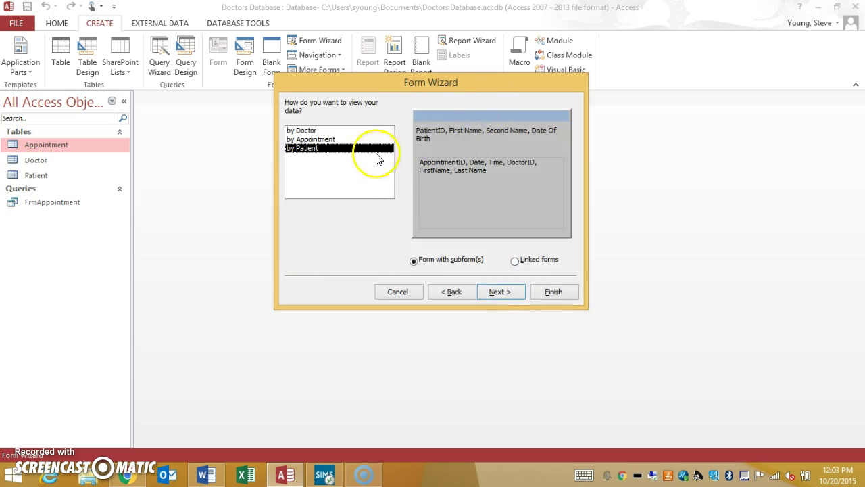
# - Compare the data view options and choose to view the data by Patient as a form with subform(s)
pyautogui.click(303, 130)
pyautogui.click(310, 139)
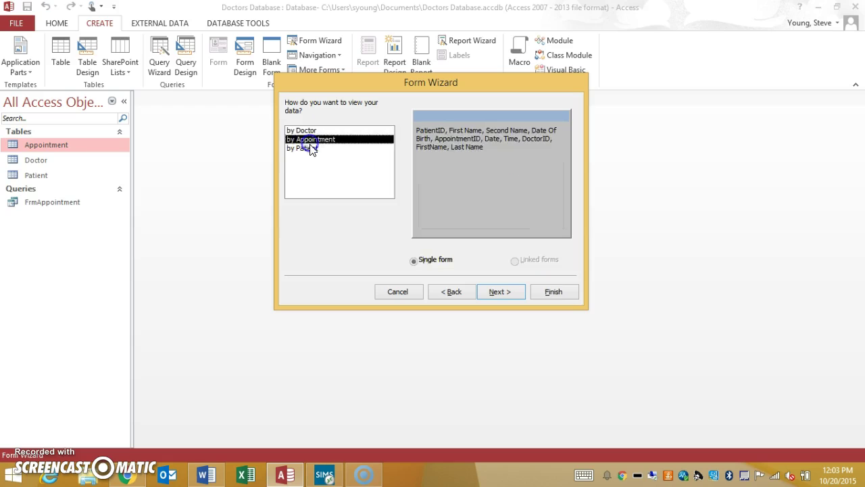
pyautogui.click(309, 148)
pyautogui.click(305, 131)
pyautogui.click(309, 139)
pyautogui.click(307, 149)
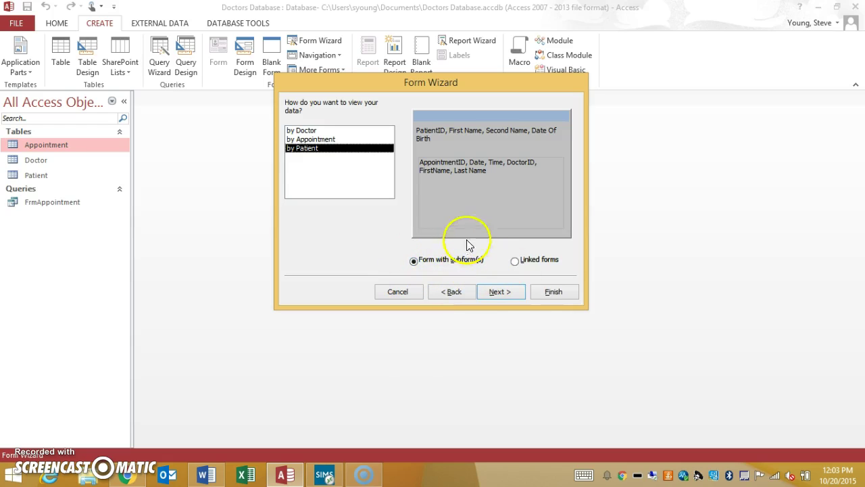
pyautogui.click(524, 261)
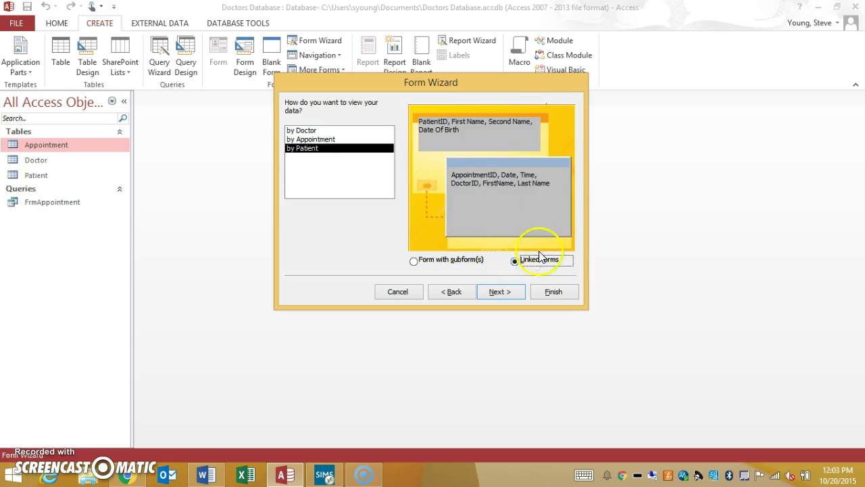
pyautogui.click(415, 260)
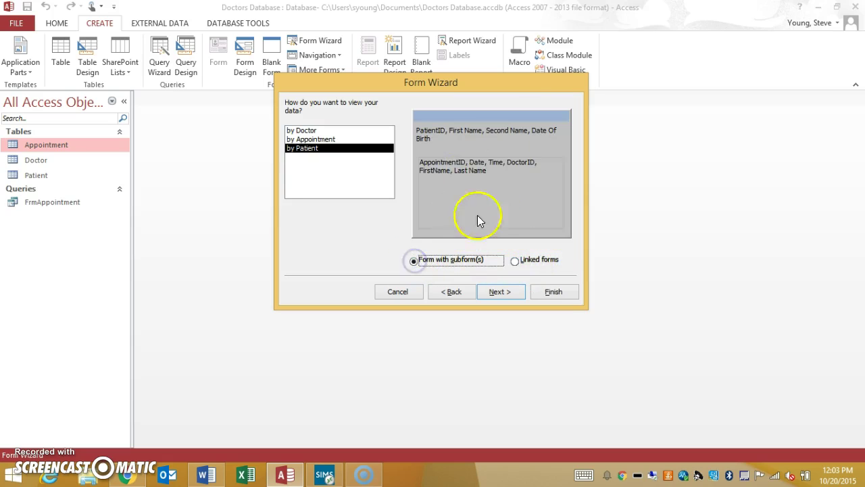
pyautogui.click(500, 291)
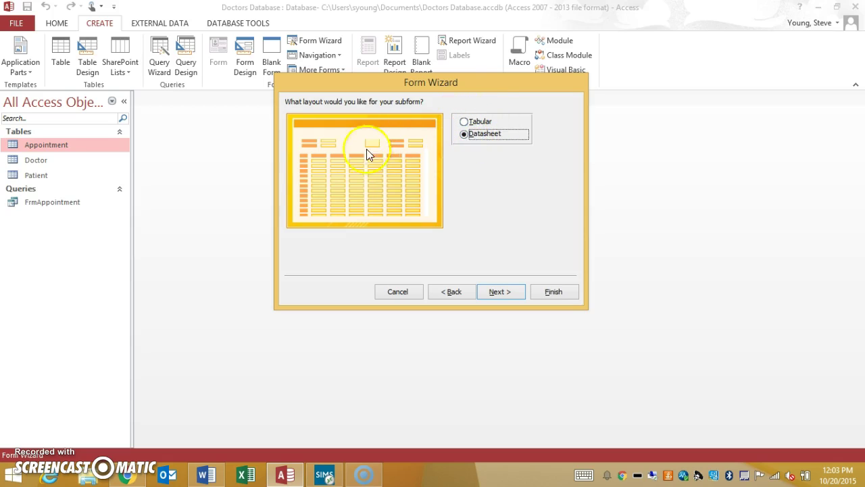
# - Accept the Datasheet subform layout, title the main form Appointment Form and finish the wizard
pyautogui.click(507, 291)
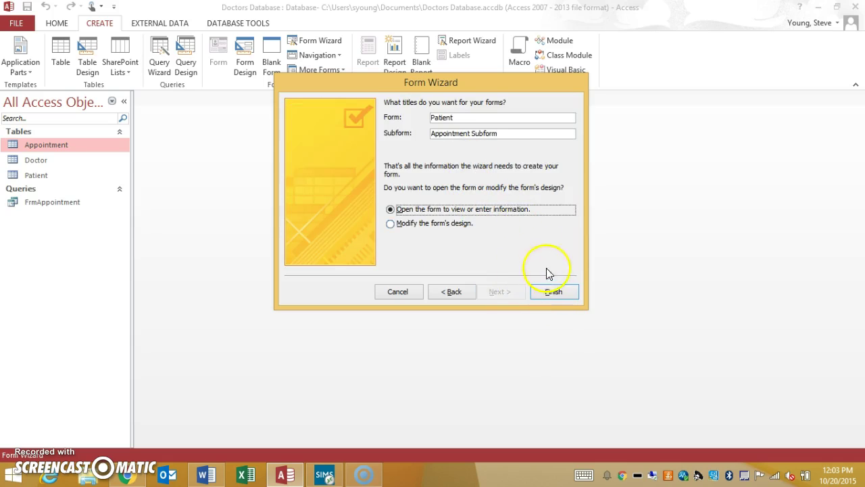
pyautogui.click(462, 117)
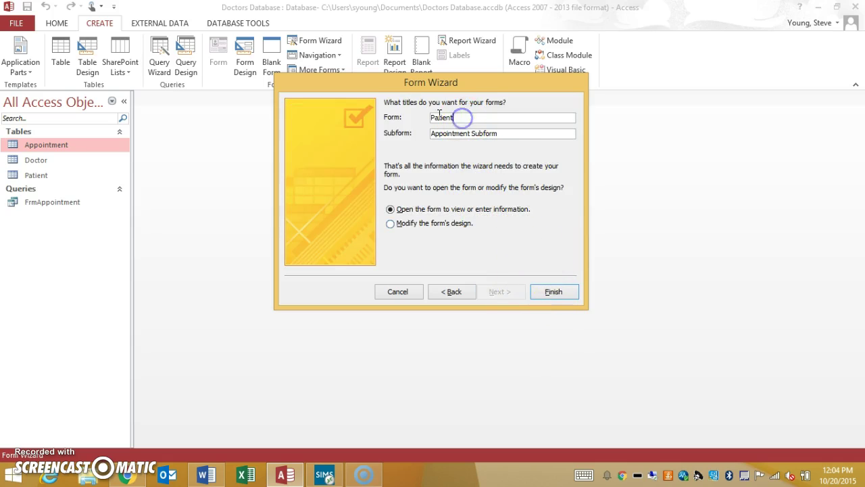
pyautogui.write('FOrm')
pyautogui.moveTo(471, 118); pyautogui.dragTo(380, 117)
pyautogui.write('Appointment Form')
pyautogui.click(563, 290)
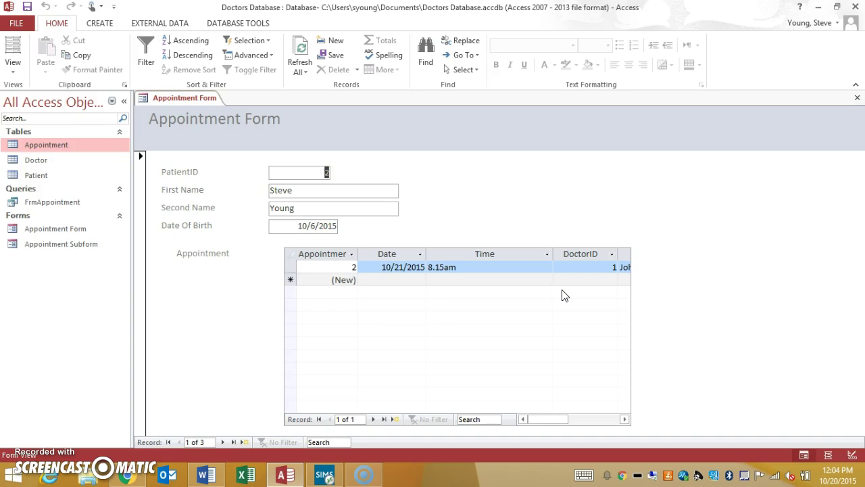
# - Browse forward and back through the patient records in the form to check their appointments
pyautogui.click(222, 442)
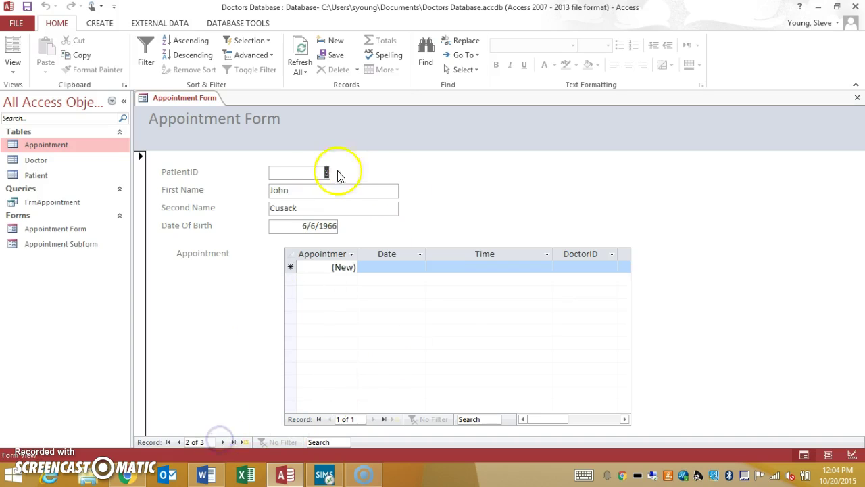
pyautogui.click(179, 442)
pyautogui.click(315, 442)
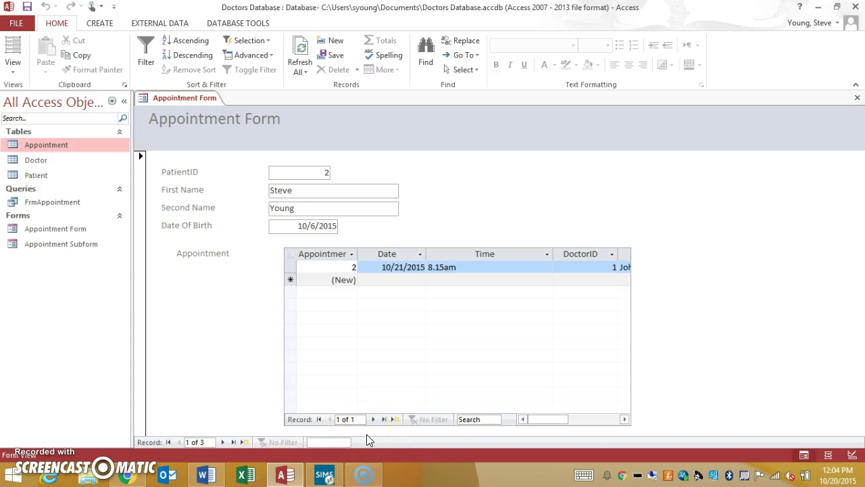
pyautogui.click(222, 442)
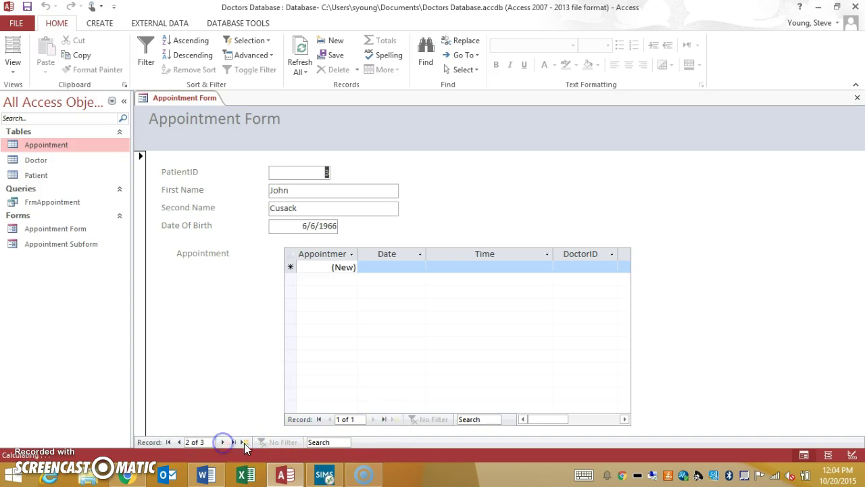
# - Search the patient records for the patient's surname and start a new appointment in the subform dated 10/22/2015
pyautogui.click(319, 442)
pyautogui.write('Young')
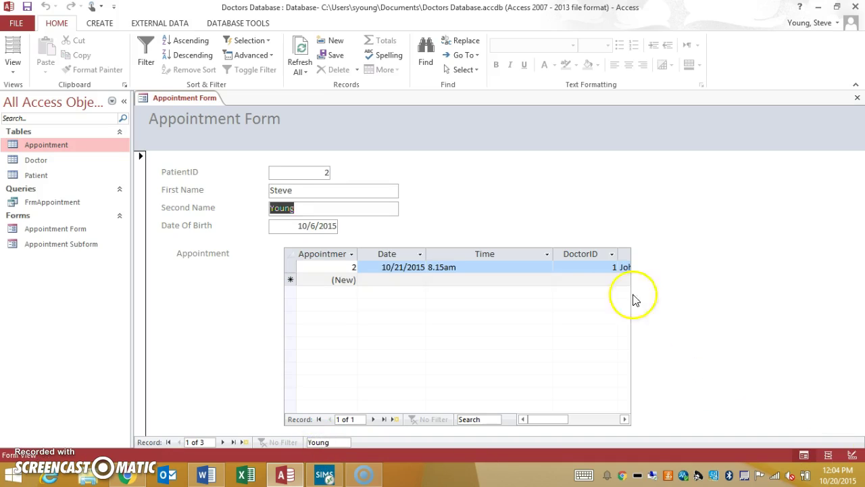
pyautogui.click(345, 280)
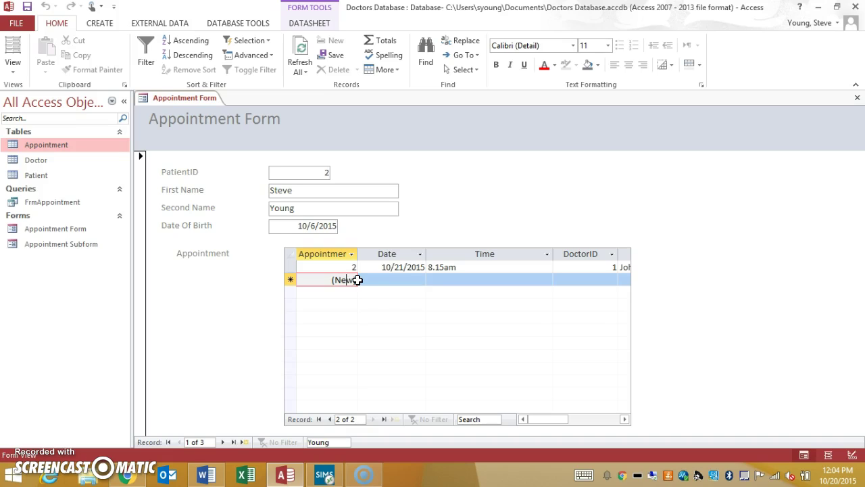
pyautogui.click(396, 277)
pyautogui.click(432, 279)
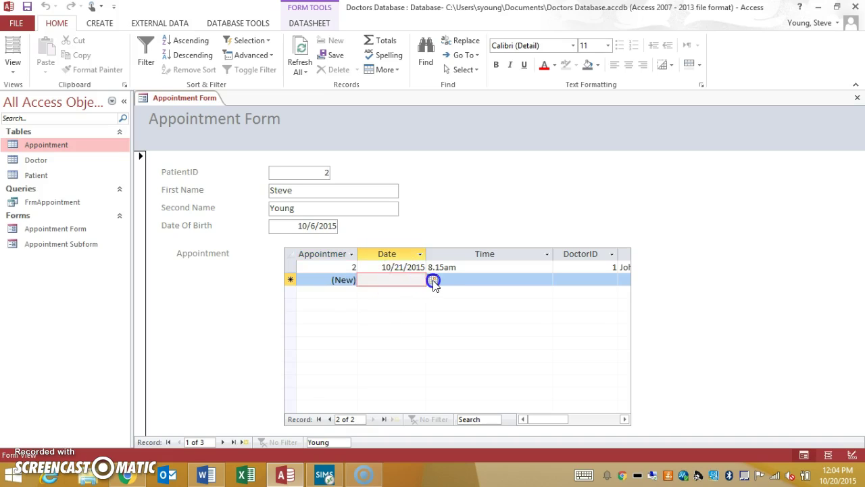
pyautogui.click(395, 345)
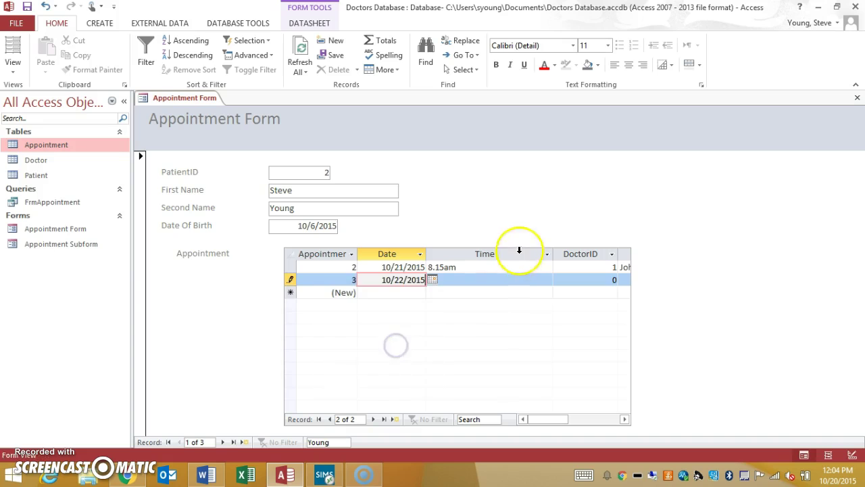
# - Set the new appointment's time to 9.15am and its DoctorID to 2, and check the doctor details filled in for it
pyautogui.click(502, 280)
pyautogui.click(547, 279)
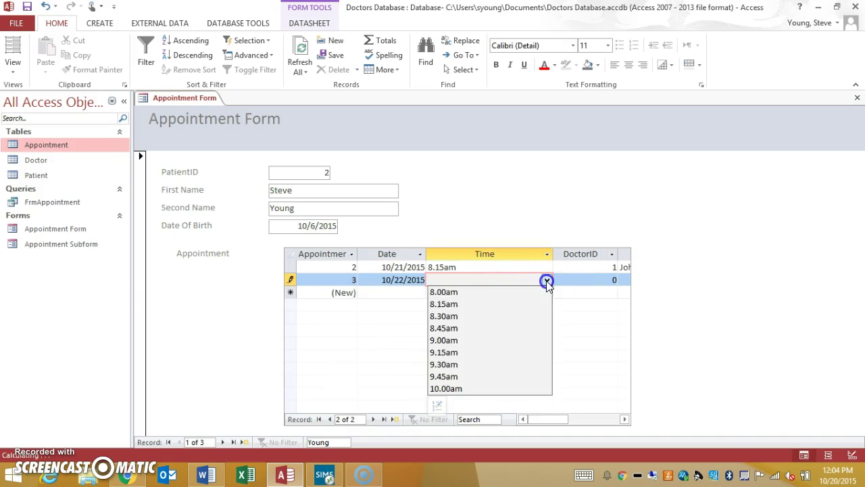
pyautogui.click(462, 353)
pyautogui.moveTo(541, 419); pyautogui.dragTo(560, 420)
pyautogui.click(494, 279)
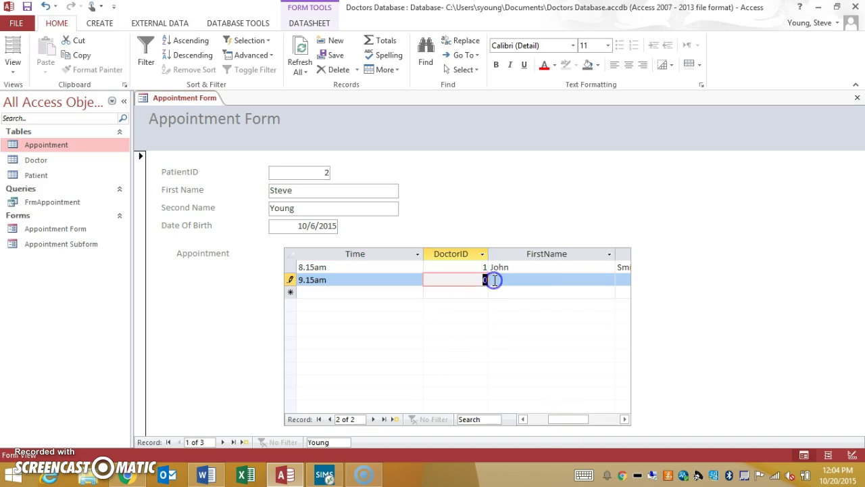
pyautogui.write('2')
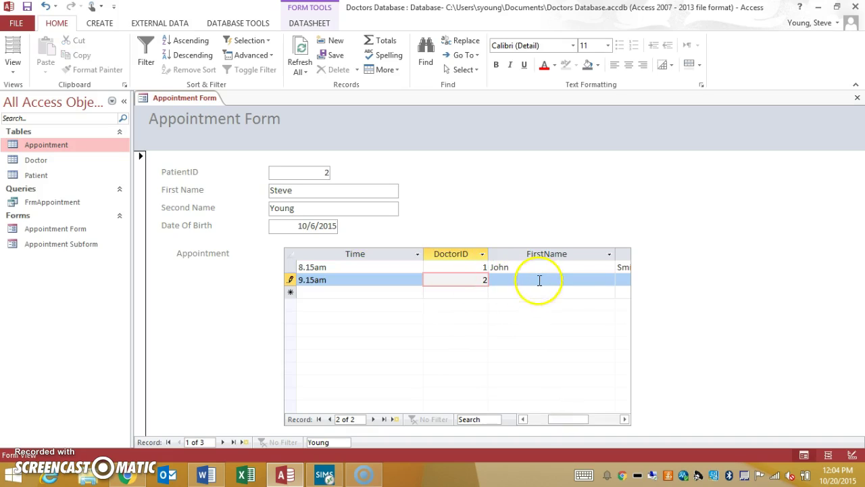
pyautogui.click(512, 280)
pyautogui.moveTo(579, 414); pyautogui.dragTo(556, 422)
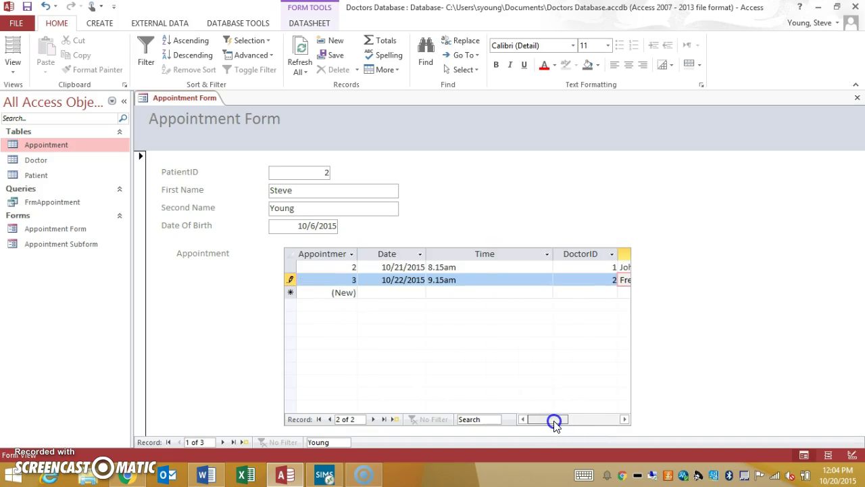
pyautogui.click(660, 216)
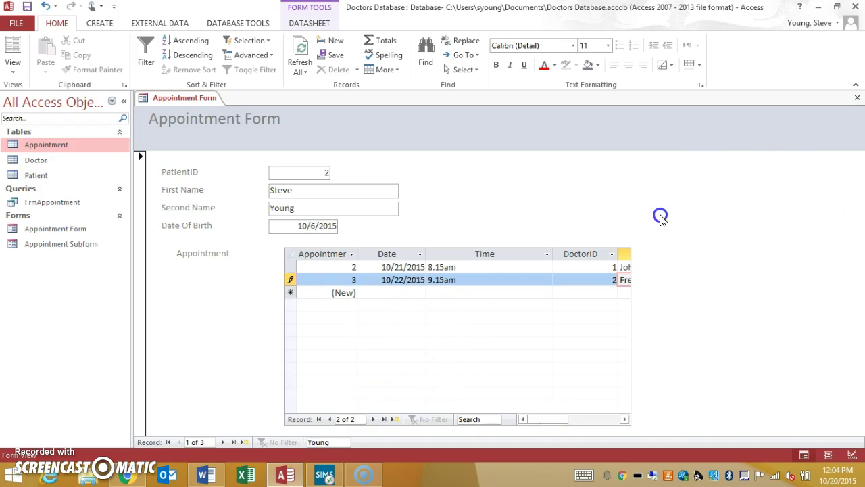